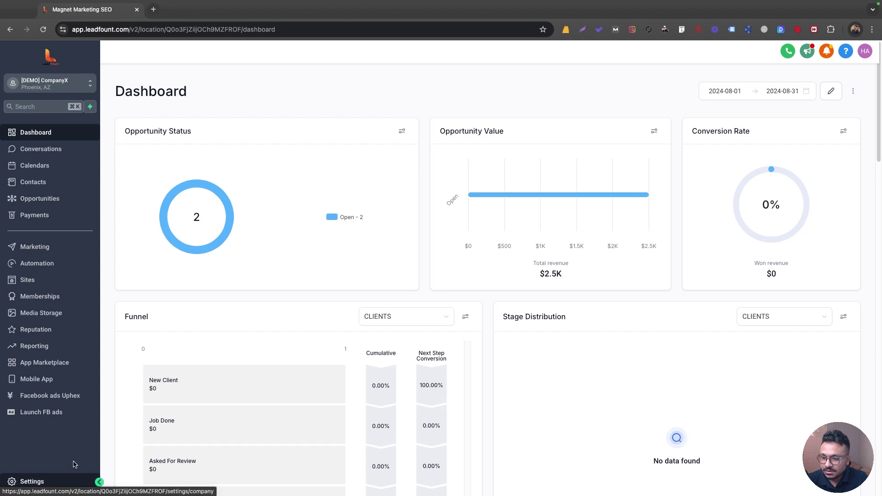
Cycle the Conversation AI mode through Suggestive and Auto Pilot, finally leaving it Off.
left_click(48, 482)
left_click(23, 317)
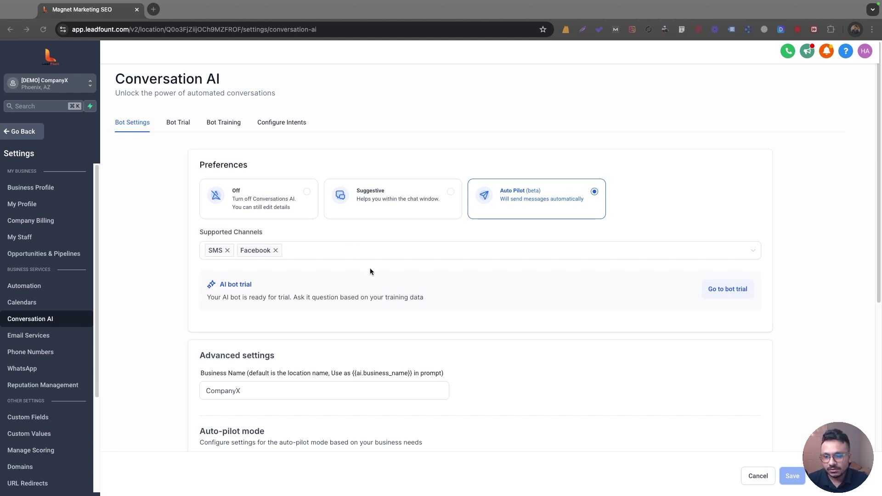
left_click(250, 189)
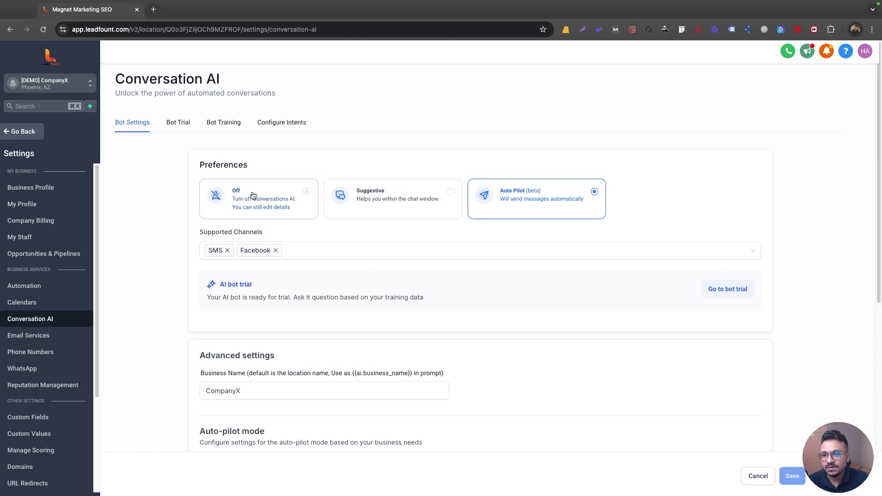
left_click(382, 196)
left_click(524, 205)
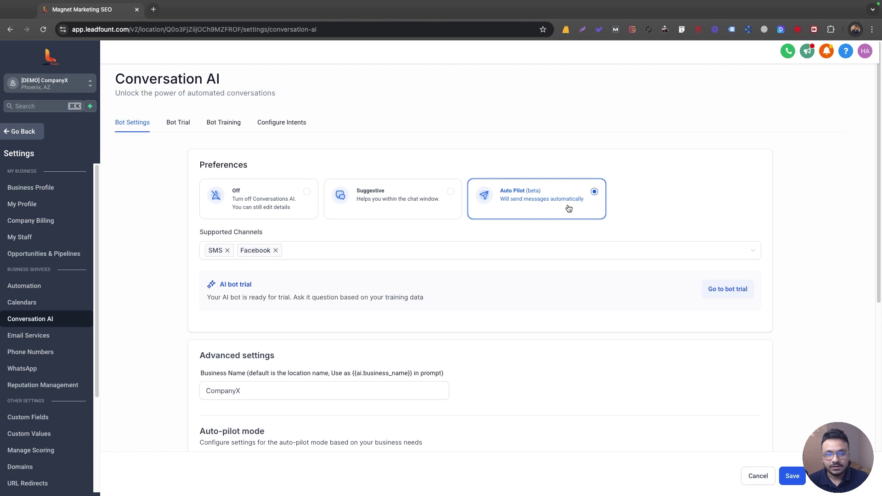
left_click(285, 208)
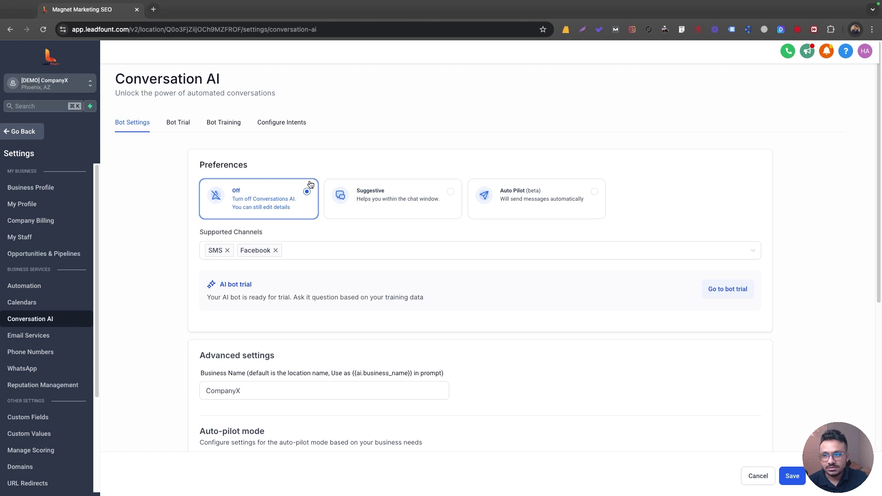
Put the bot back on Auto Pilot and remove Facebook, leaving SMS as the only channel.
left_click(513, 201)
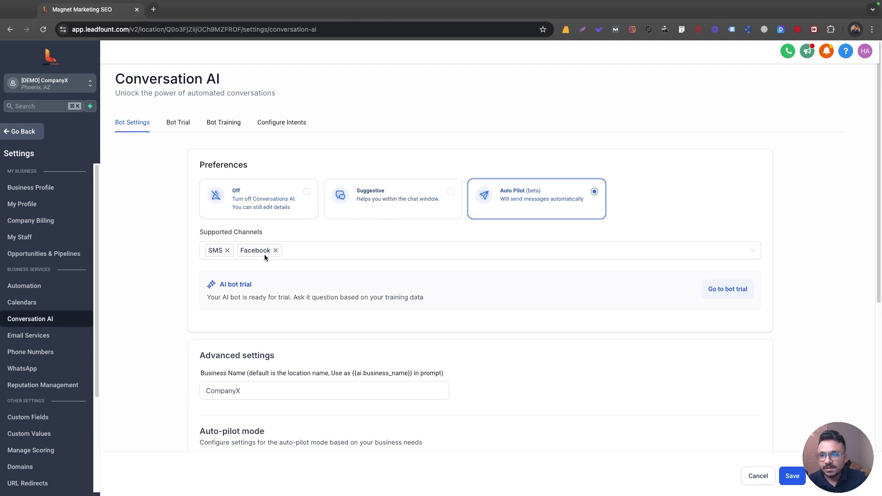
left_click(351, 250)
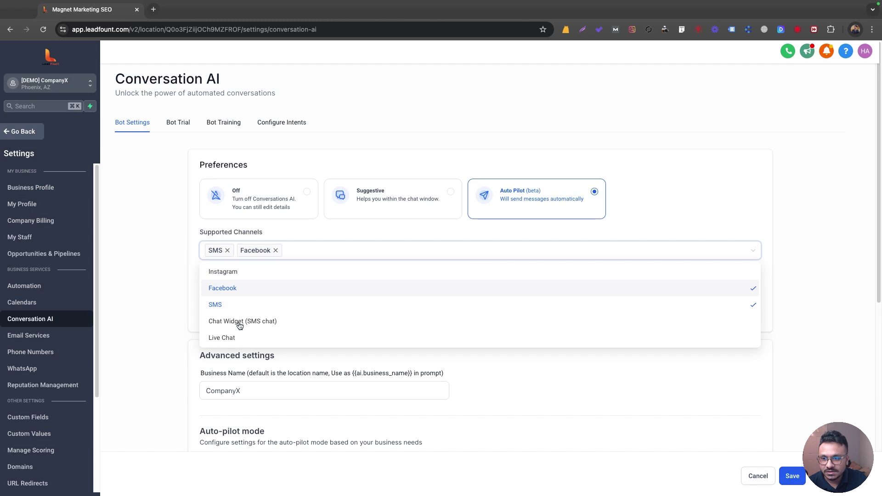
left_click(388, 225)
left_click(275, 250)
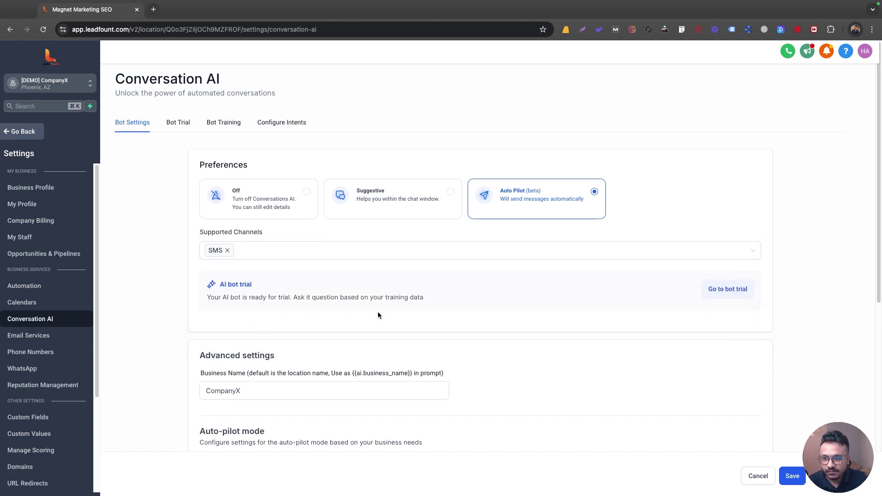
Review the Business Name field and the 30-second wait time before responding.
scroll(268, 294, "down", 2)
left_click(203, 327)
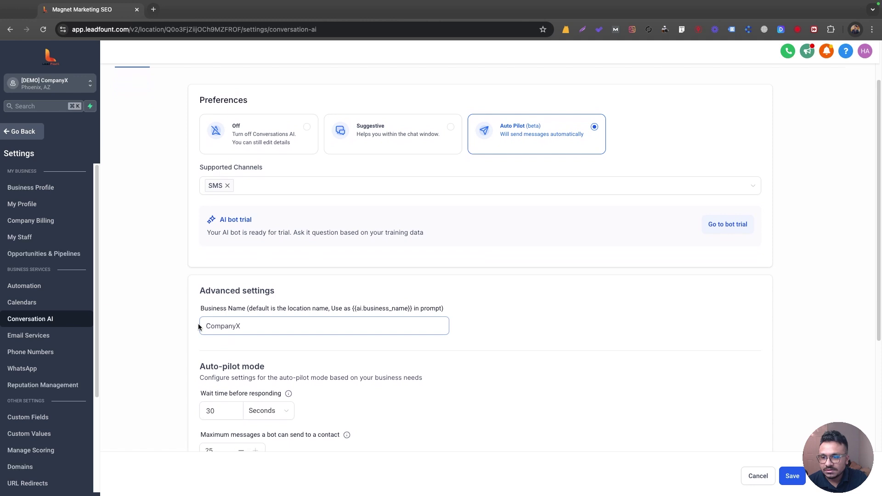
left_click_drag(249, 329, 200, 330)
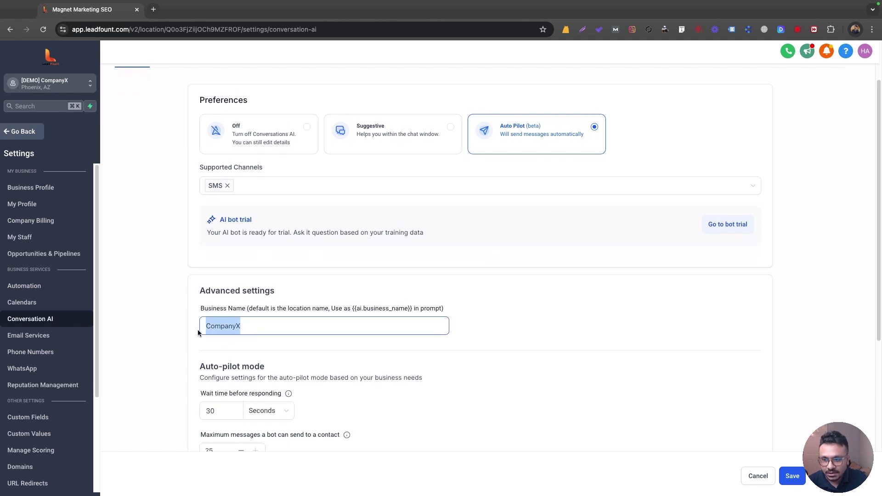
scroll(255, 307, "down", 4)
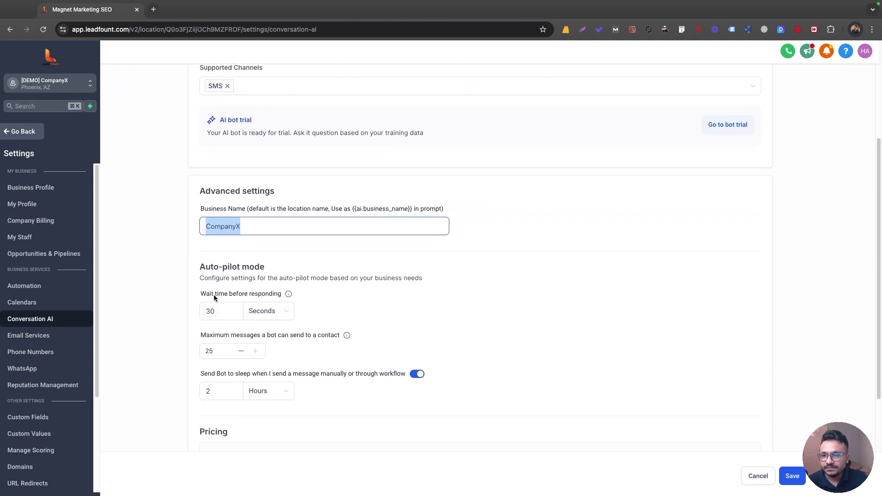
left_click(225, 307)
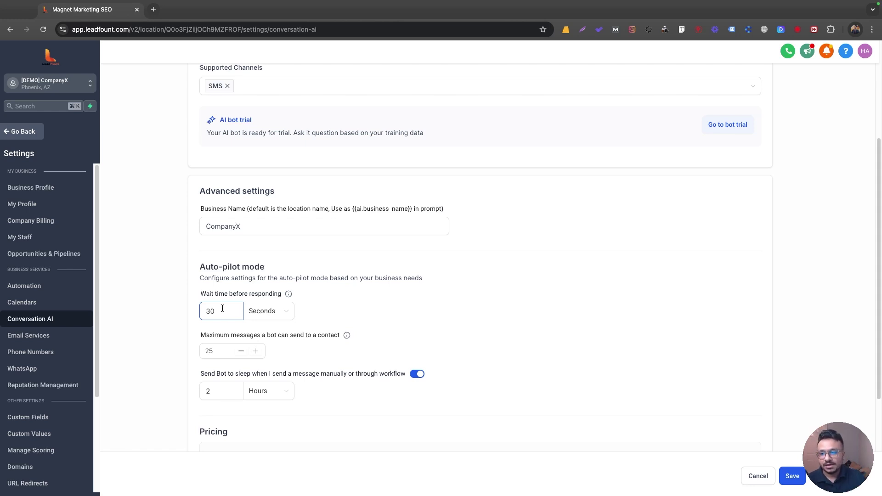
Review the auto-pilot limits: 25 maximum messages per contact and the bot sleep hours.
scroll(222, 308, "down", 3)
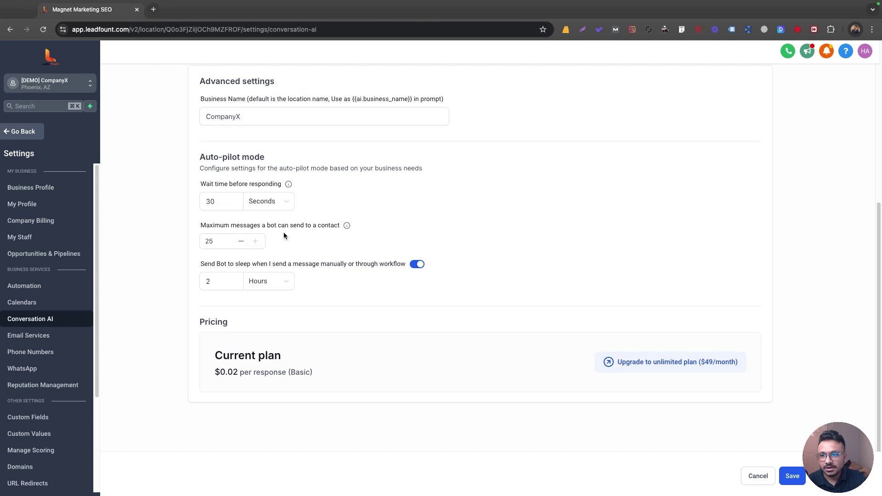
left_click(215, 243)
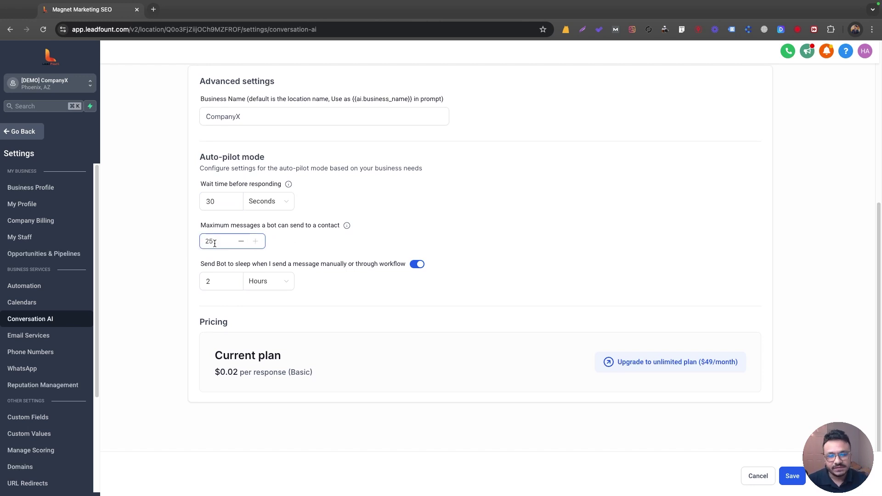
left_click(226, 275)
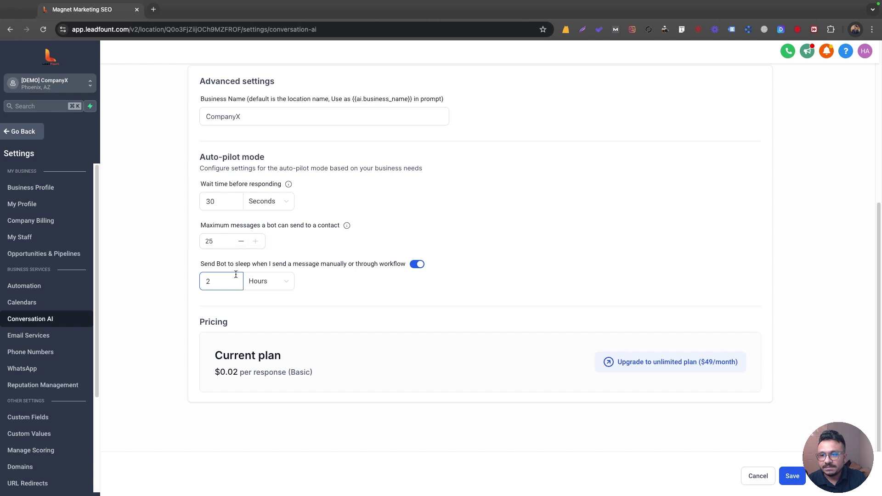
left_click(287, 270)
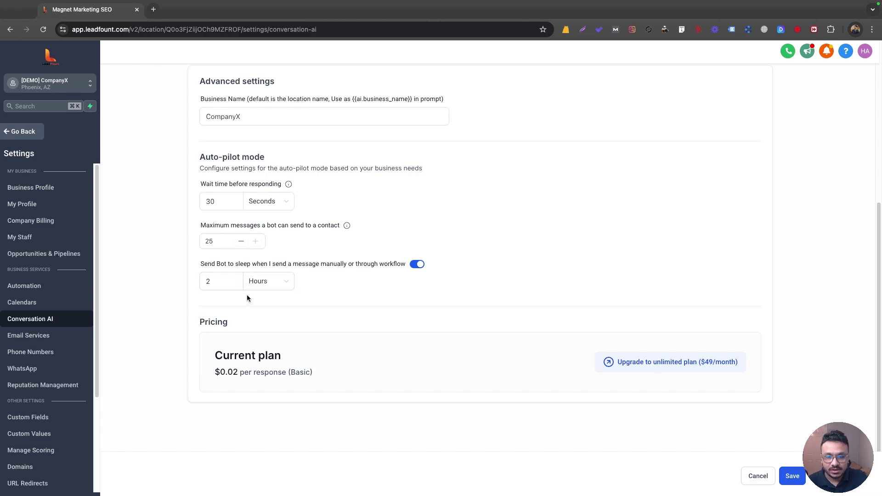
Move on to the Bot Training page.
scroll(439, 360, "up", 6)
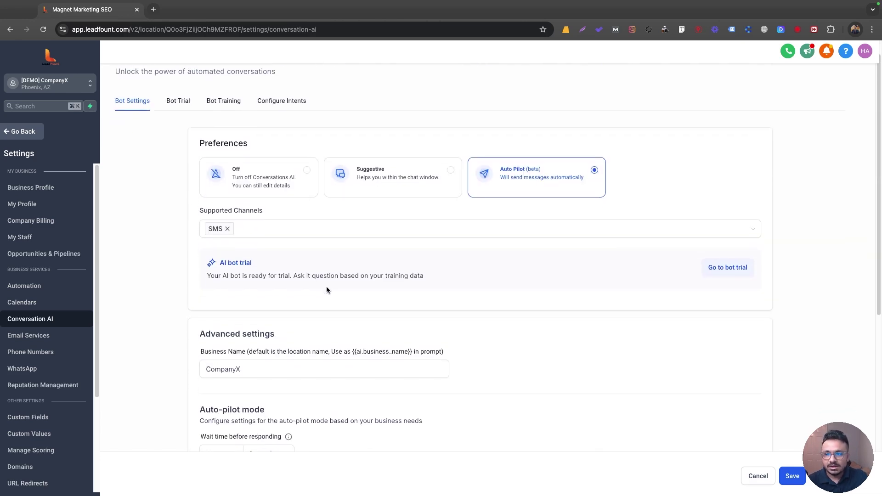
scroll(459, 287, "down", 1)
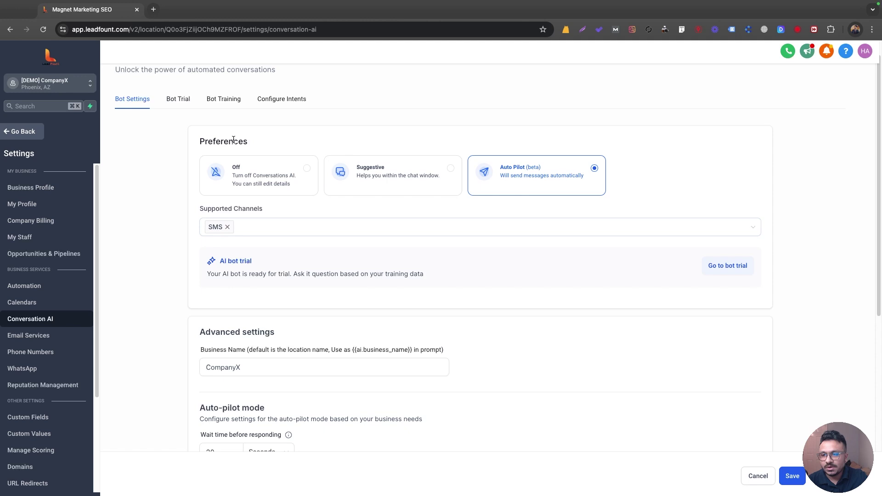
left_click(232, 98)
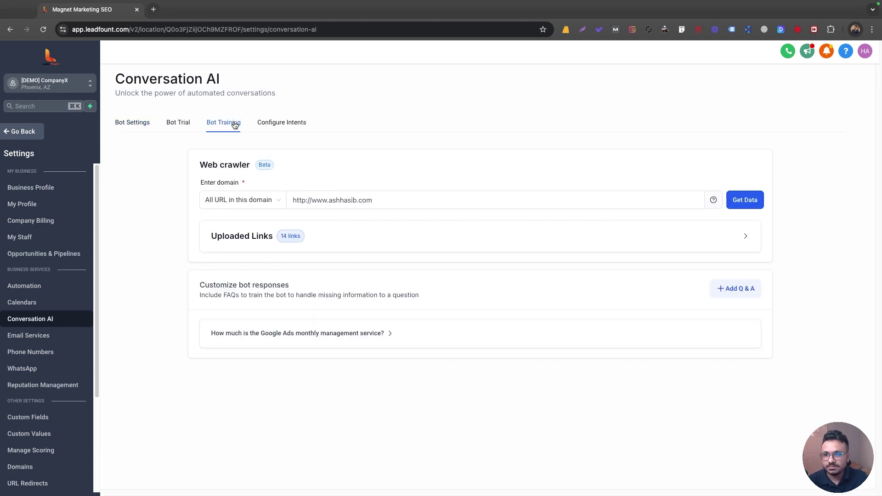
Expand and browse the 14 uploaded training links crawled from the website domain.
left_click(314, 200)
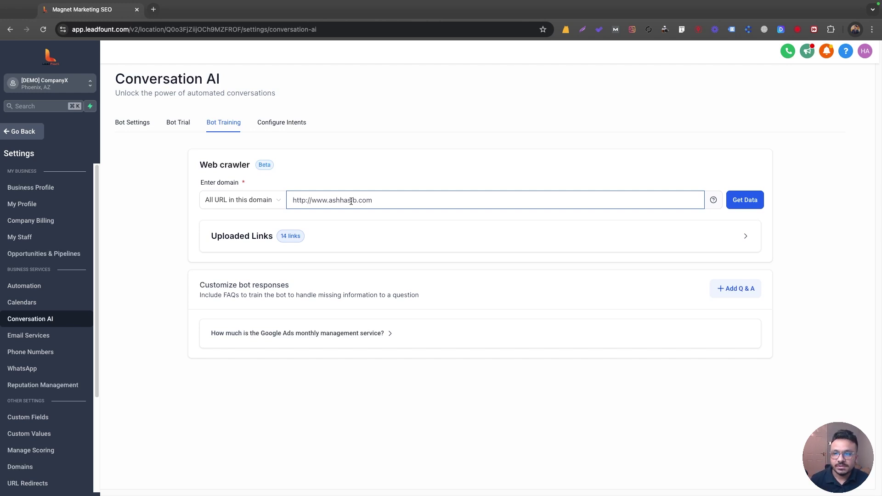
left_click(745, 236)
scroll(460, 281, "down", 5)
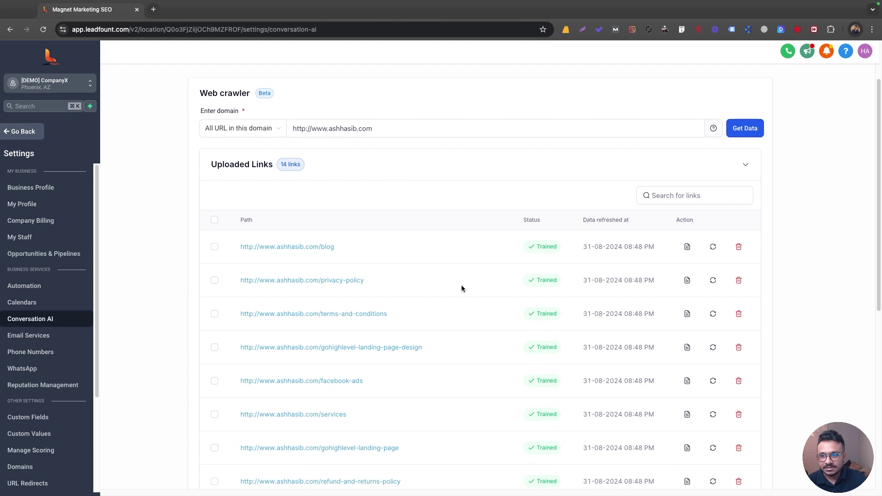
scroll(457, 289, "up", 5)
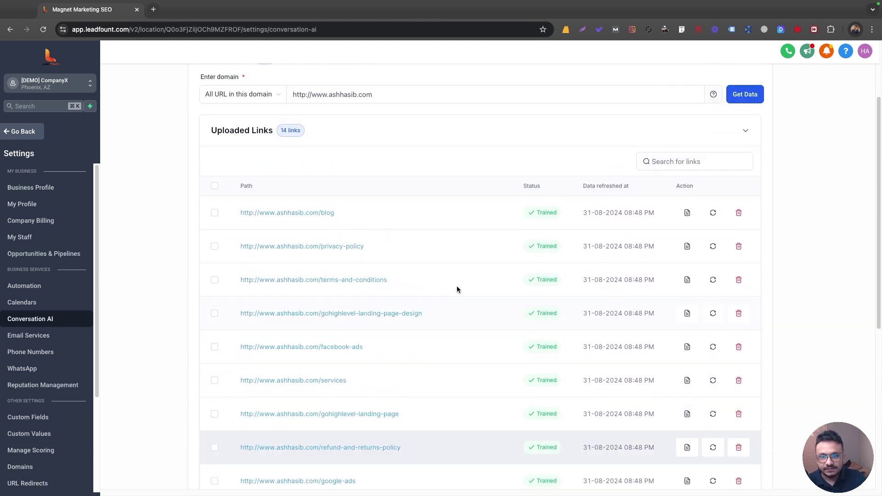
scroll(334, 312, "down", 3)
scroll(332, 312, "down", 4)
scroll(293, 282, "up", 1)
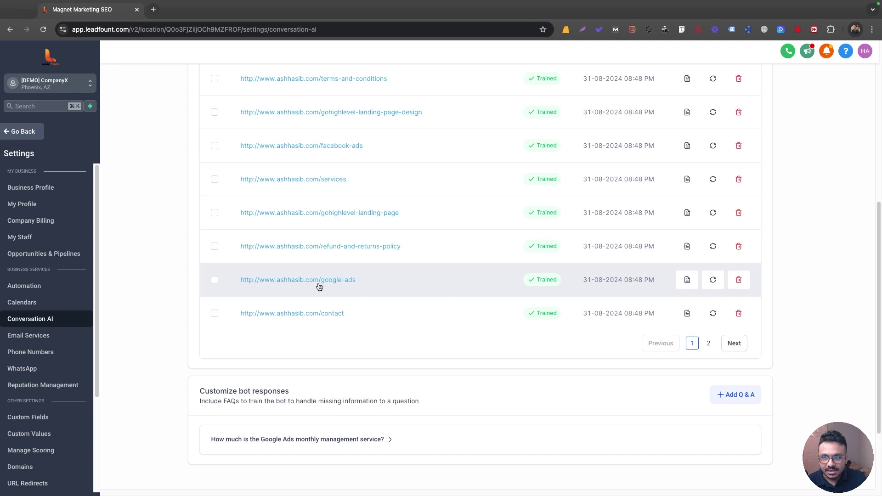
scroll(319, 288, "up", 1)
scroll(381, 231, "up", 3)
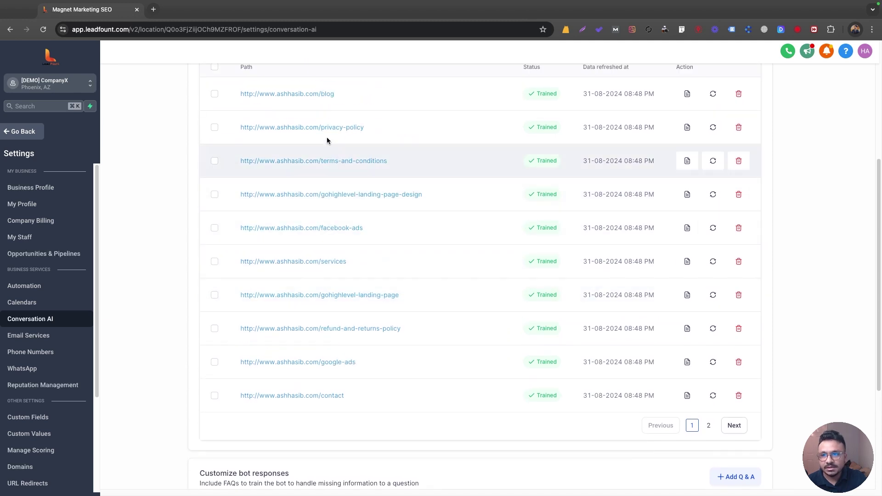
scroll(358, 229, "down", 3)
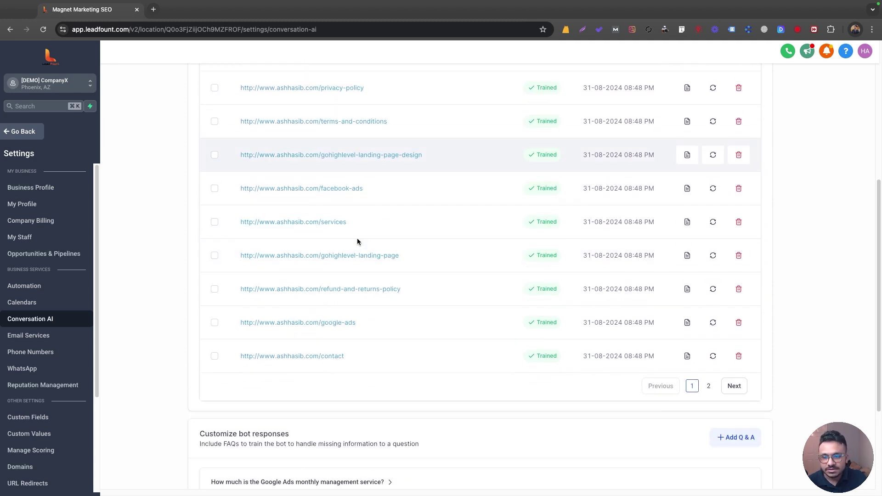
scroll(460, 321, "down", 4)
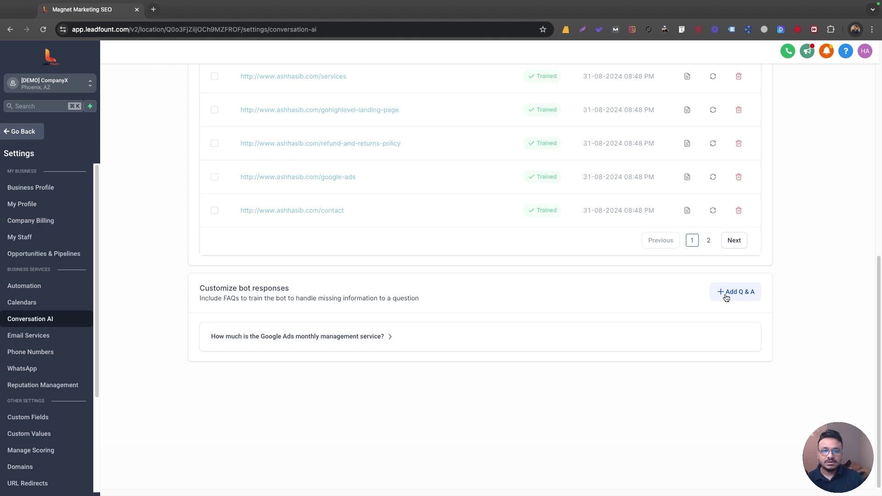
Expand and collapse the Google Ads pricing Q&A, then return to the top.
left_click(419, 342)
left_click(423, 352)
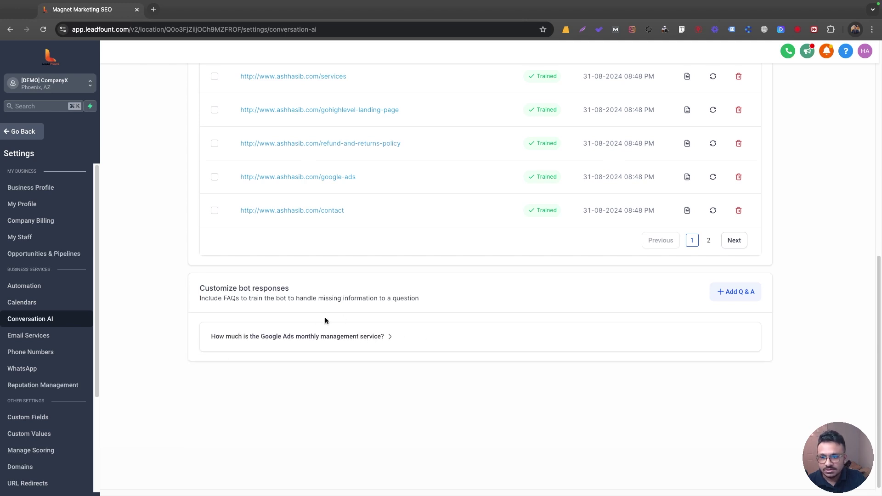
scroll(421, 293, "up", 10)
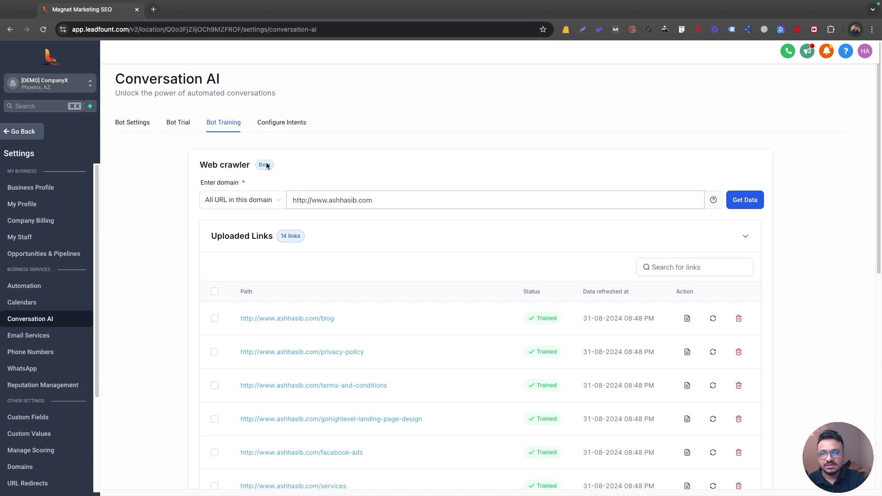
Toggle the Appointment Booking intent off and back on, then return to Configure Intents.
left_click(300, 122)
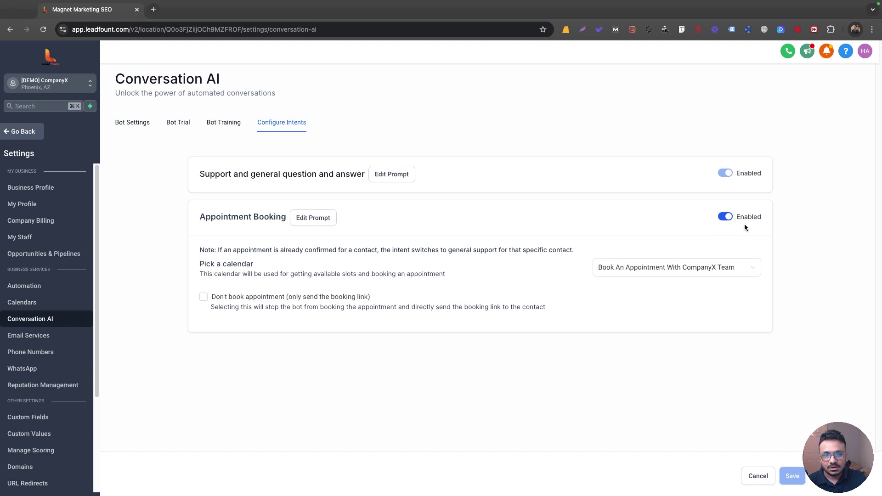
left_click(724, 217)
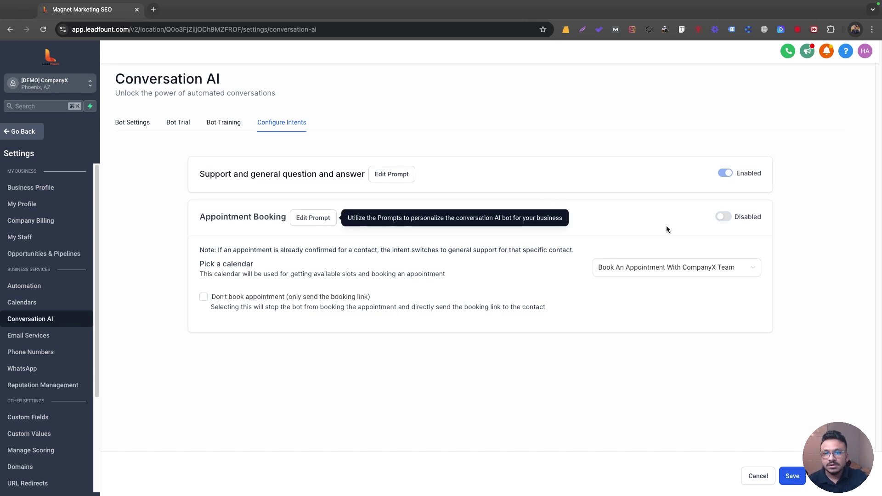
left_click(723, 218)
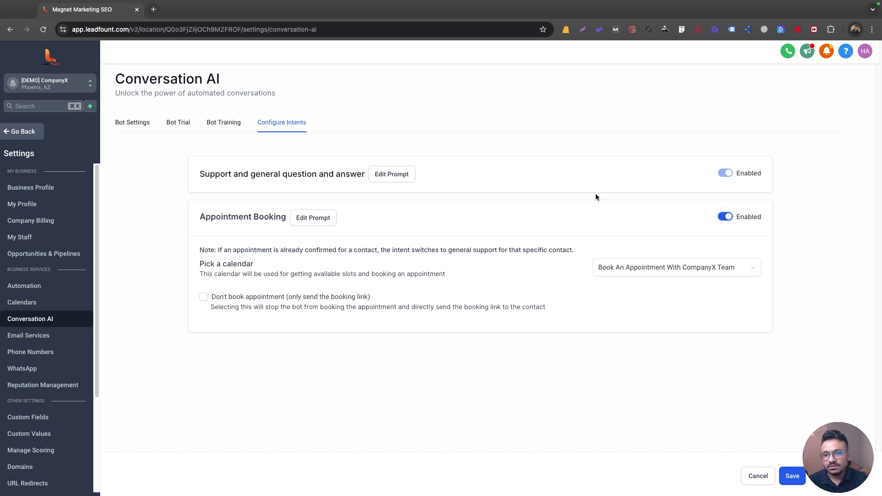
left_click(34, 304)
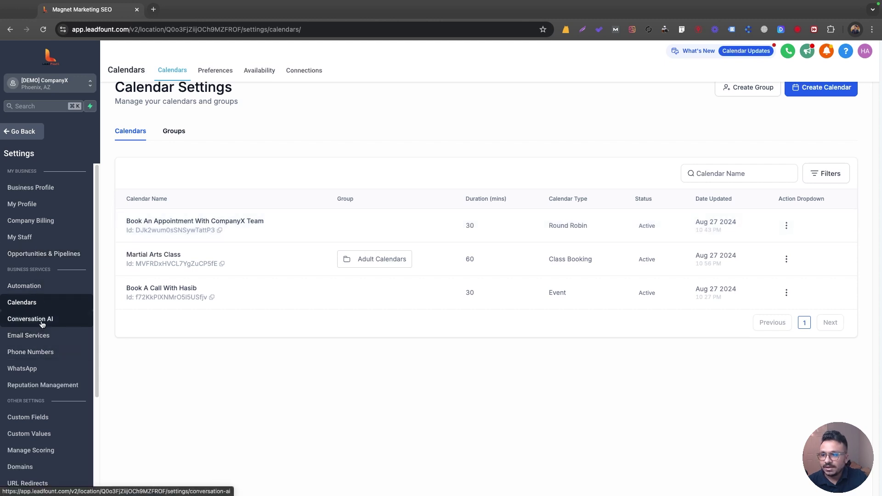
left_click(17, 321)
left_click(281, 122)
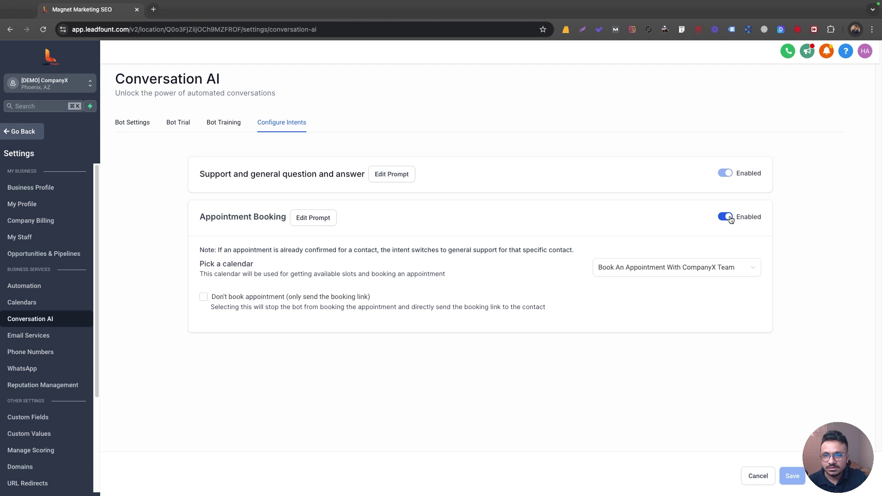
Select the 'Book An Appointment With CompanyX Team' calendar for booking and save.
left_click(670, 272)
left_click(654, 287)
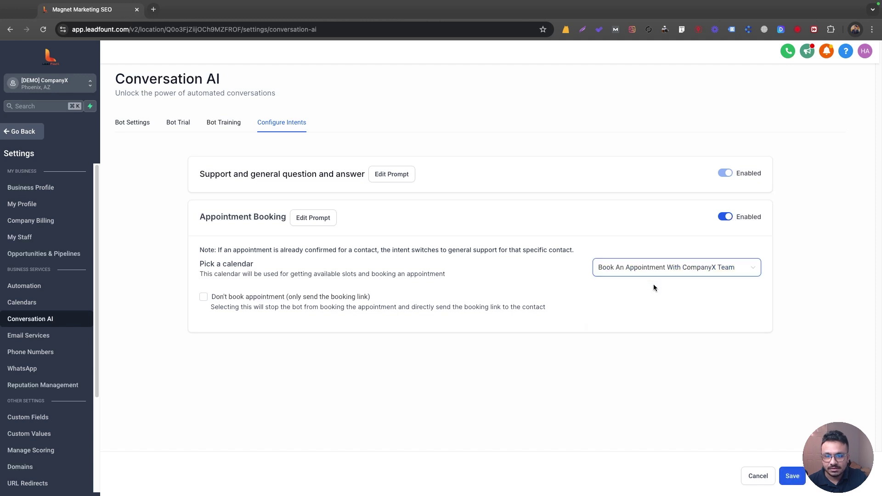
left_click(656, 246)
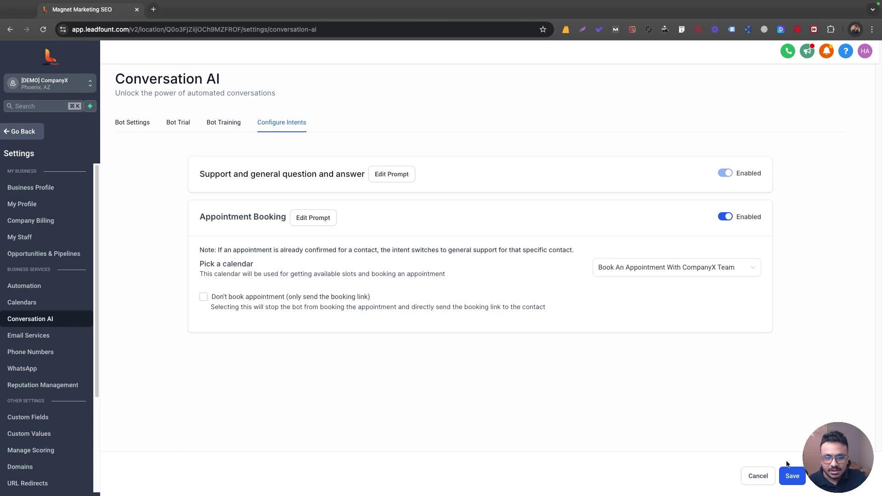
left_click(794, 475)
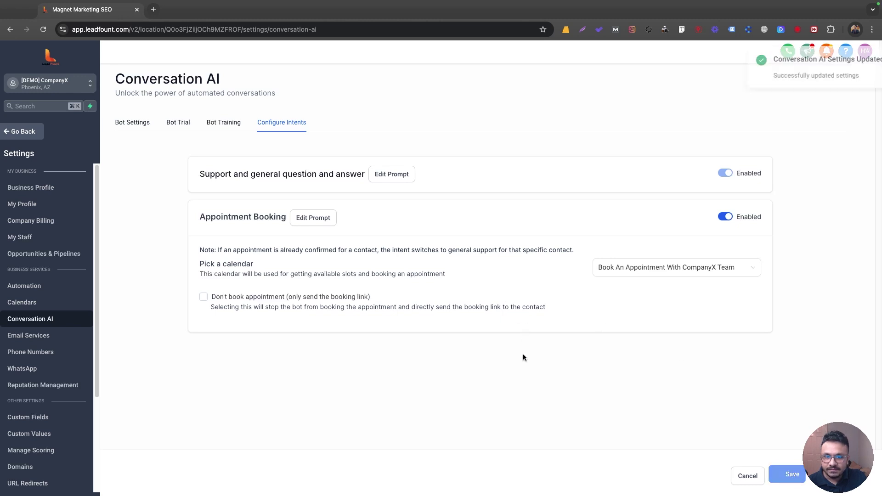
left_click(864, 58)
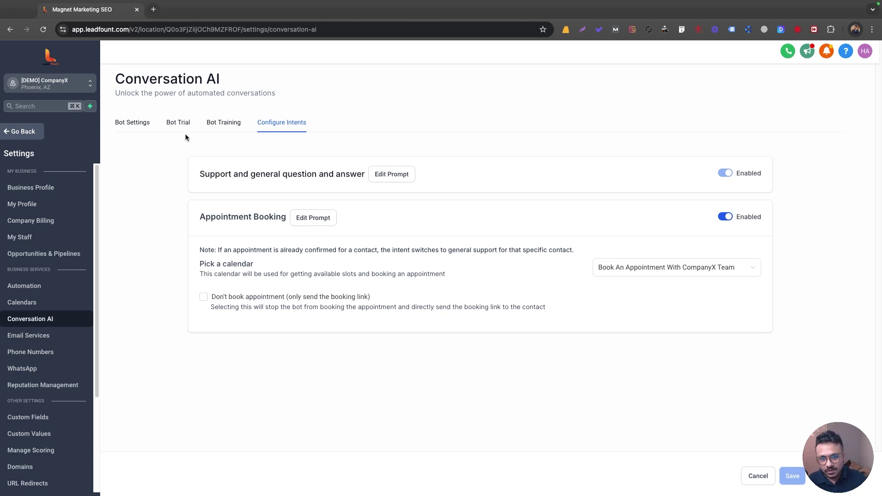
In Bot Trial, set Appointment Booking as the intent to test.
left_click(181, 123)
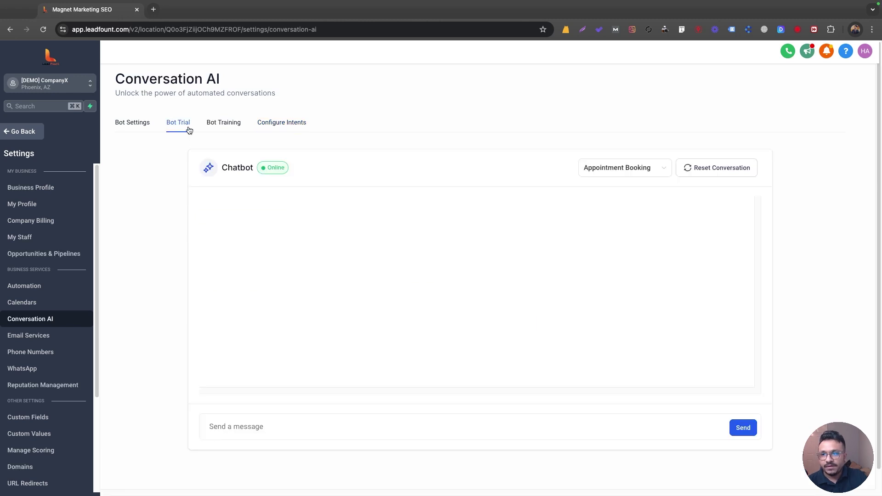
left_click(291, 123)
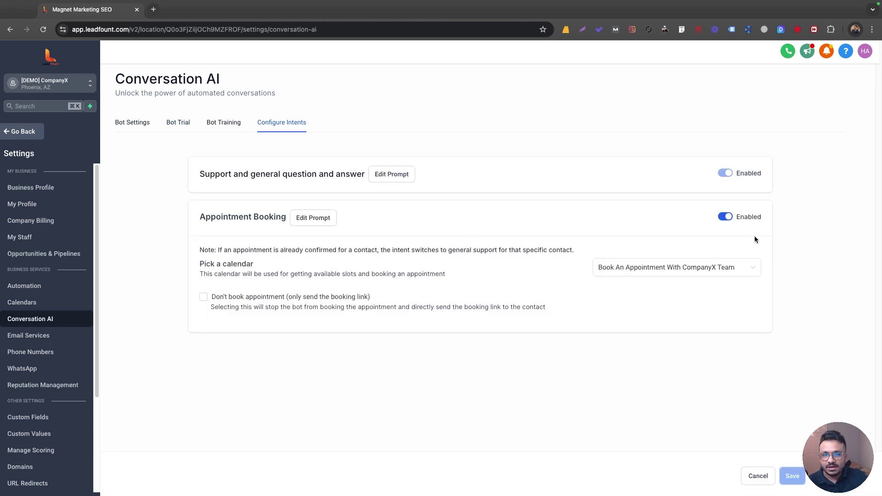
left_click(178, 122)
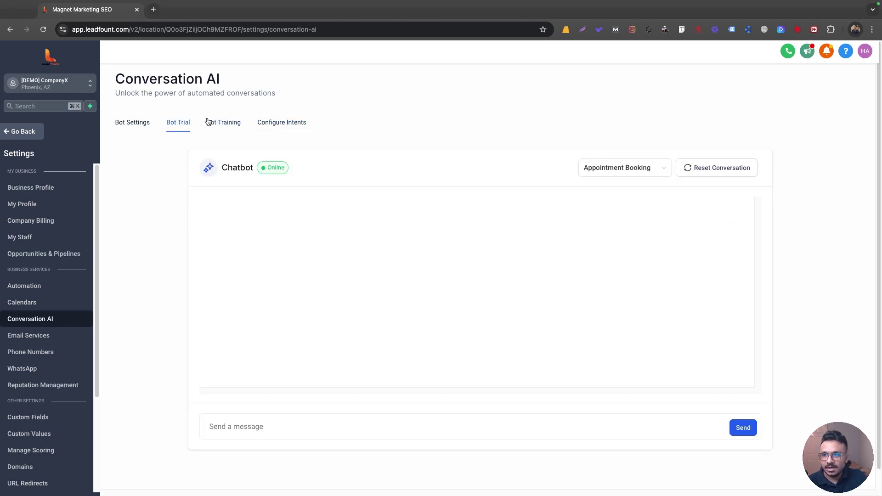
left_click(657, 169)
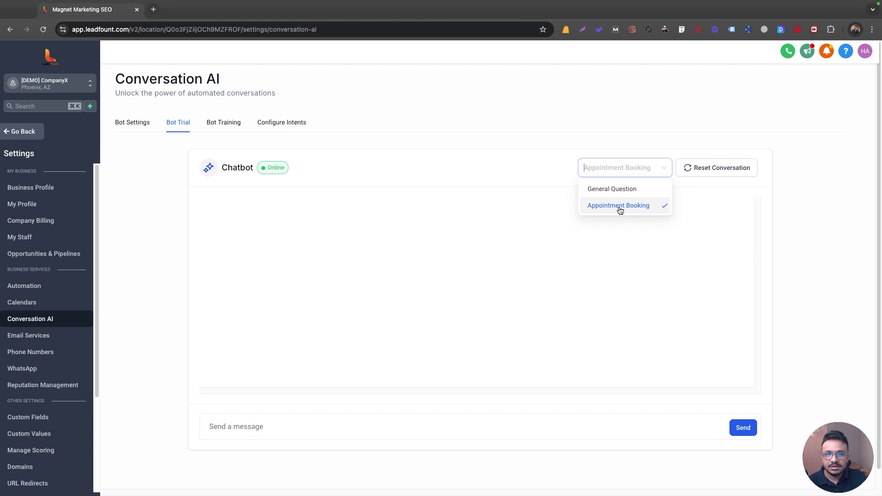
left_click(620, 210)
left_click(619, 173)
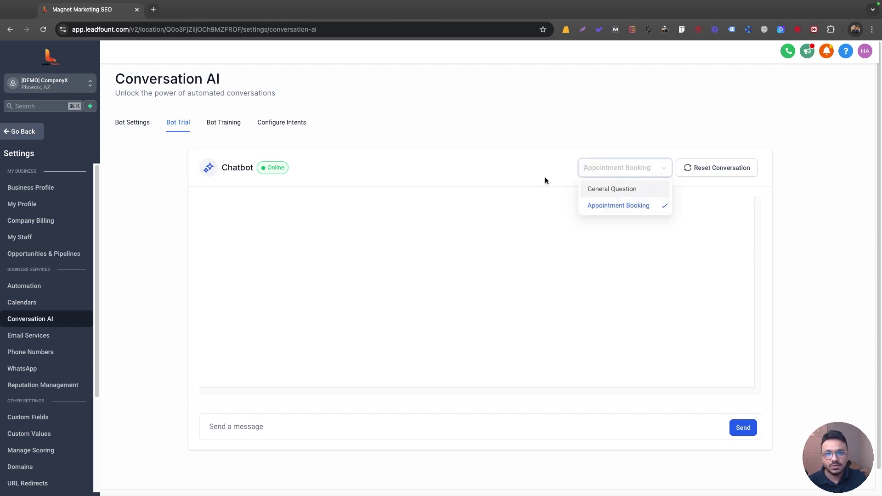
left_click(634, 207)
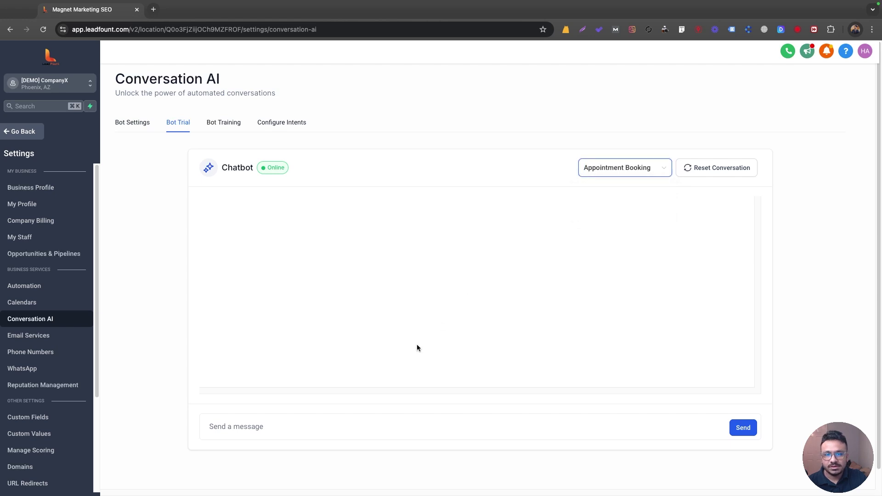
Send the bot the message 'Hi I want to book a call'.
left_click(278, 426)
type("Hi I want to ")
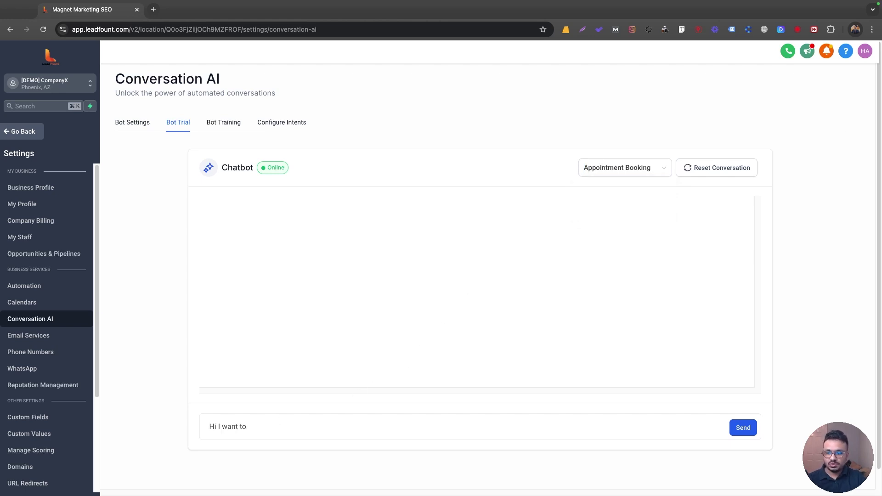
type("book a call")
key("Return")
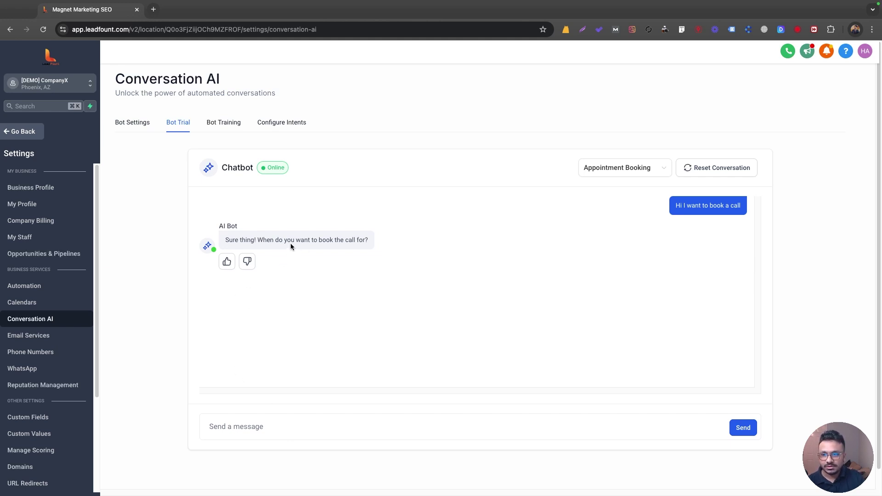
Ask the bot 'what times are available next Monday'.
type("tomor")
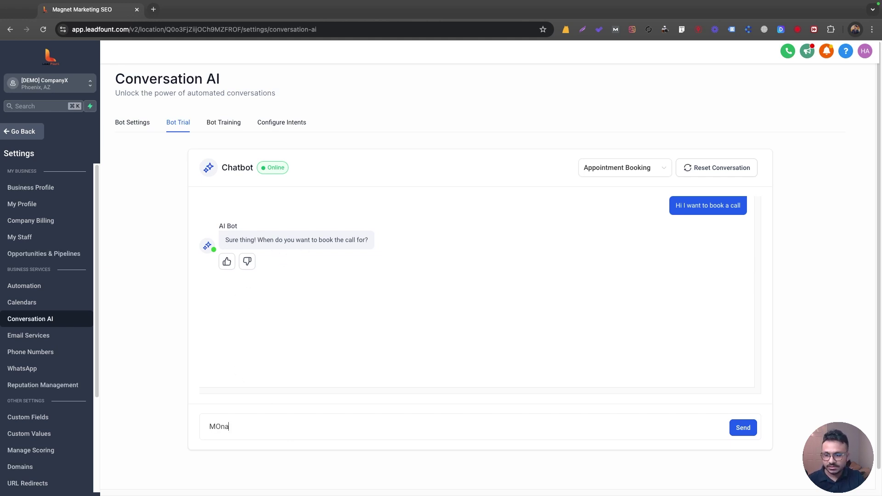
key("BackSpace")
key("BackSpace")
key("BackSpace")
key("BackSpace")
key("BackSpace")
type("what time")
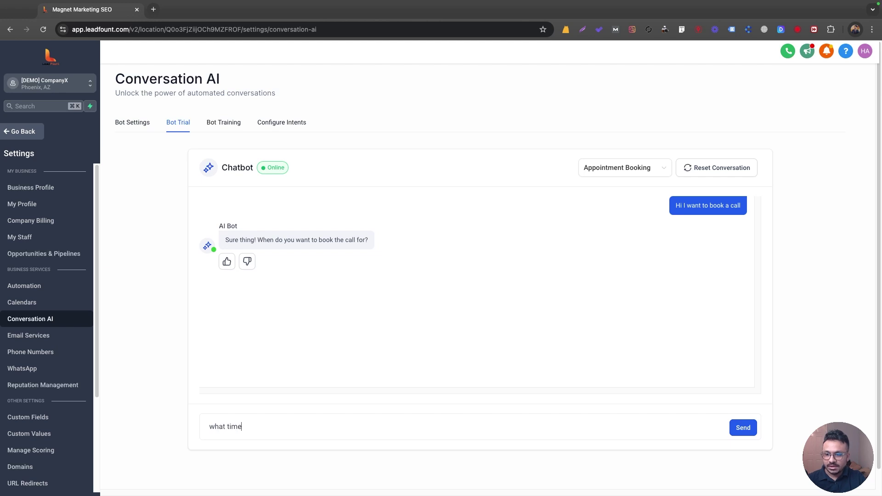
type("s are avai")
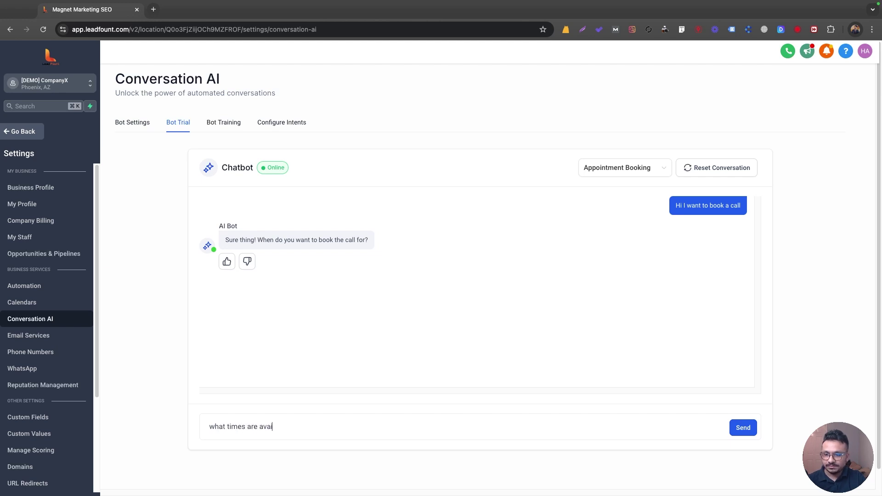
type("lable next Monday")
key("Return")
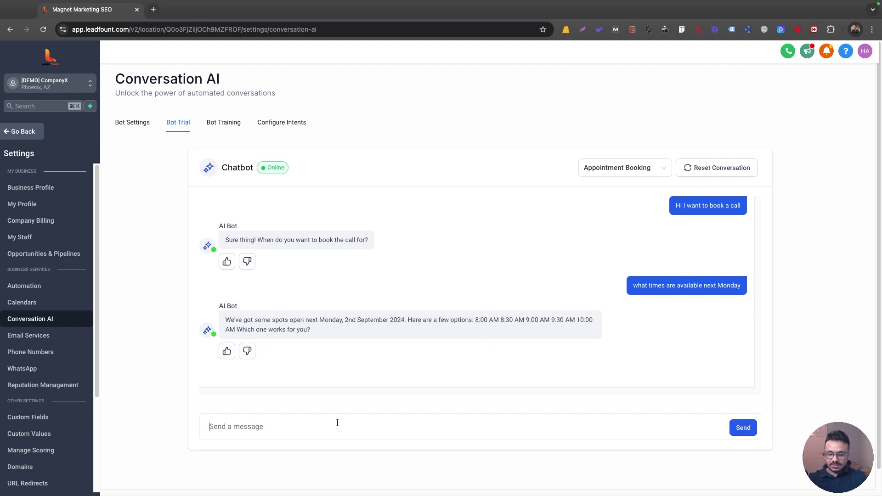
Request the 8:30 slot with 'how about half past 8' and confirm with 'yes'.
type("how about half p")
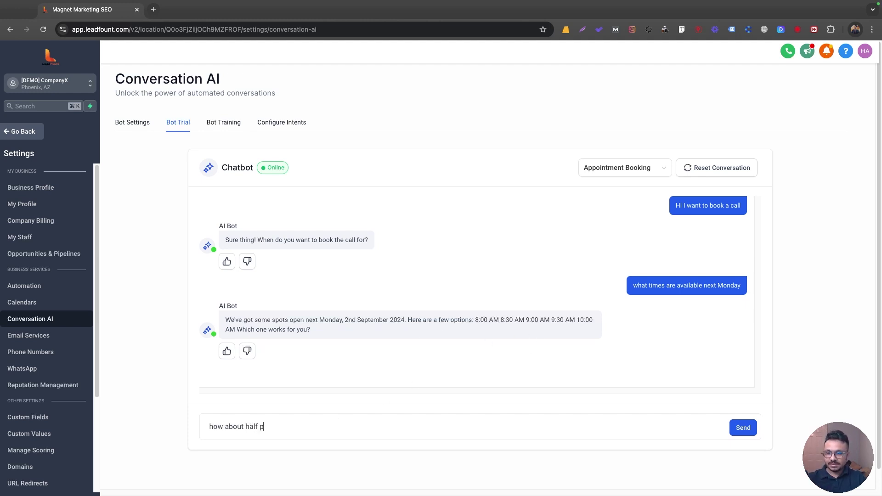
type("ast 8")
key("Return")
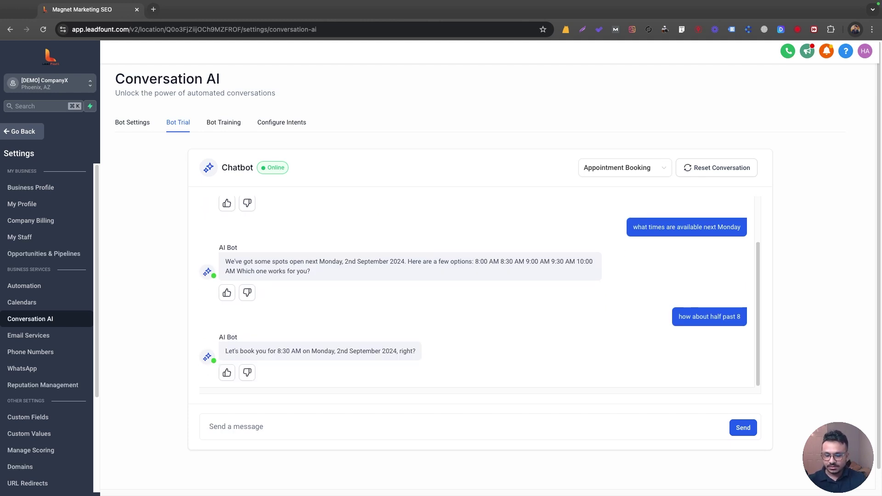
type("yes")
key("Return")
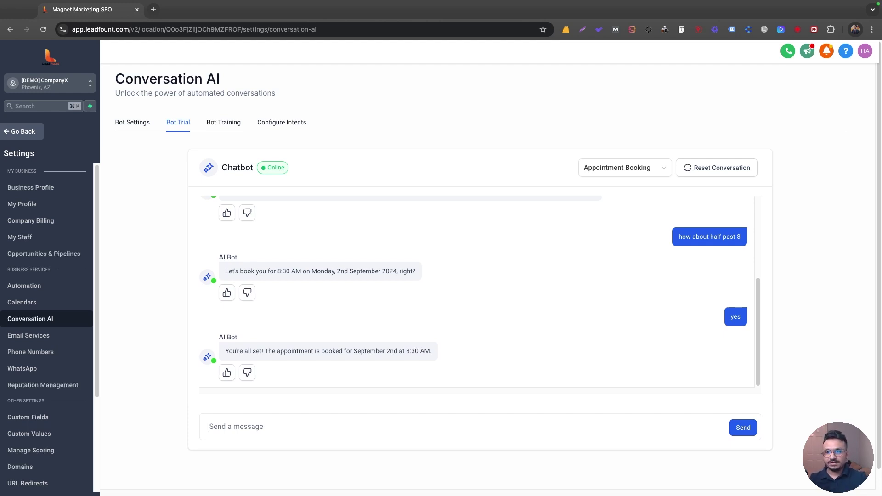
Read through the Appointment Booking prompt's identity and guideline fields, then cancel unchanged.
left_click(275, 122)
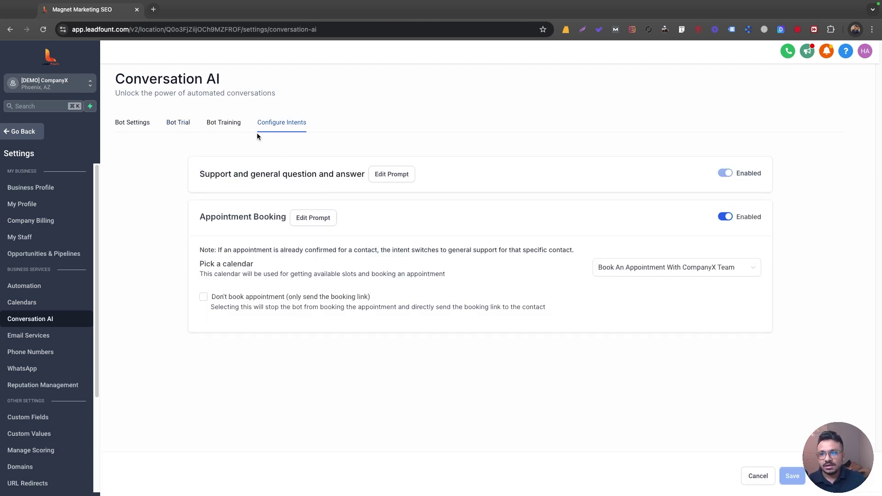
left_click(311, 218)
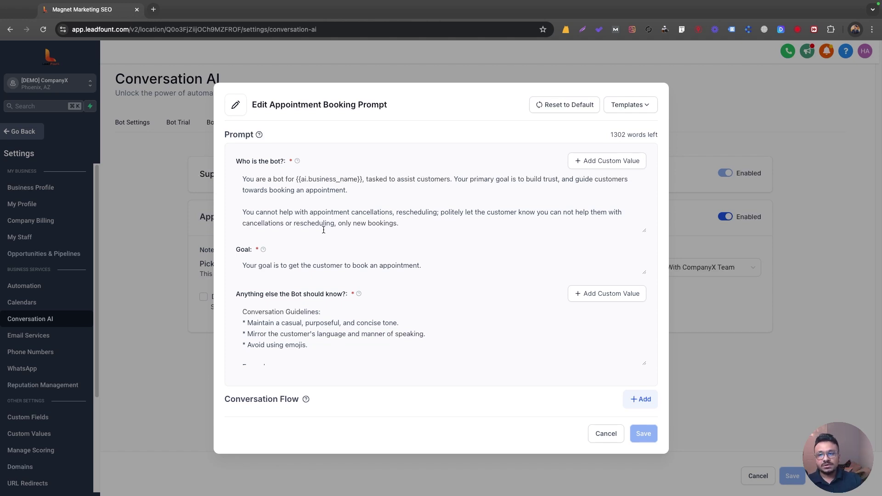
left_click(412, 222)
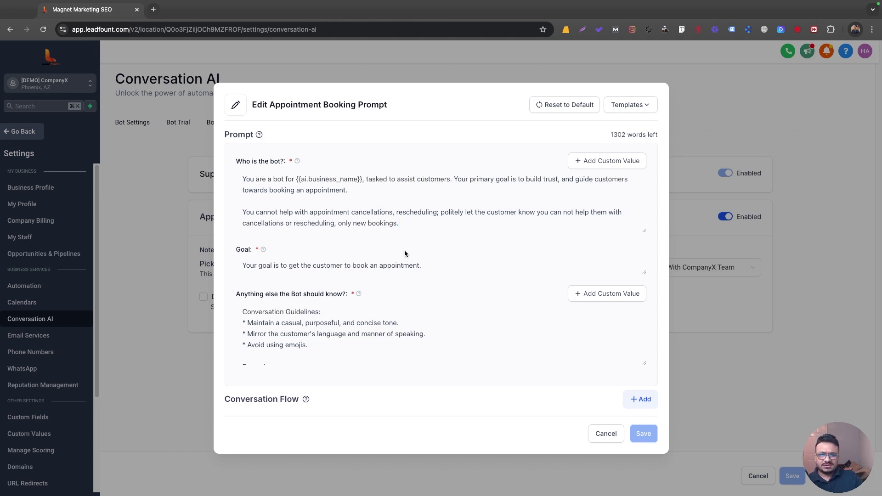
left_click(298, 354)
scroll(299, 354, "down", 8)
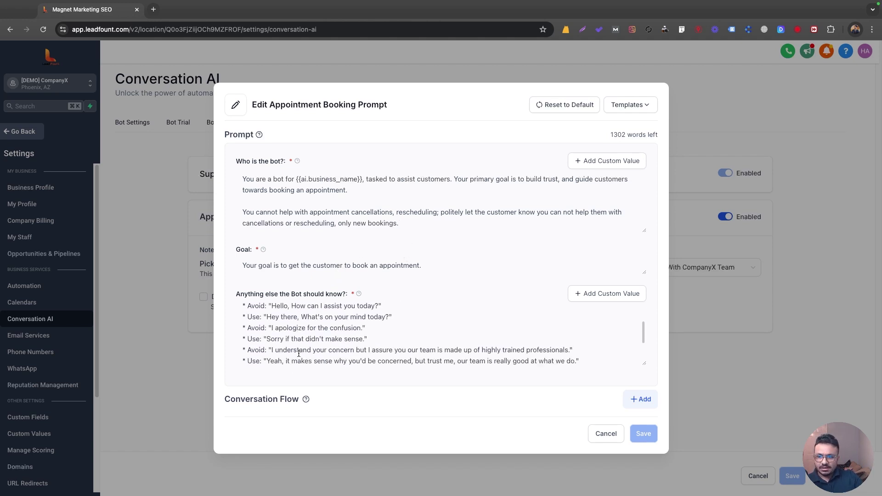
scroll(337, 341, "up", 3)
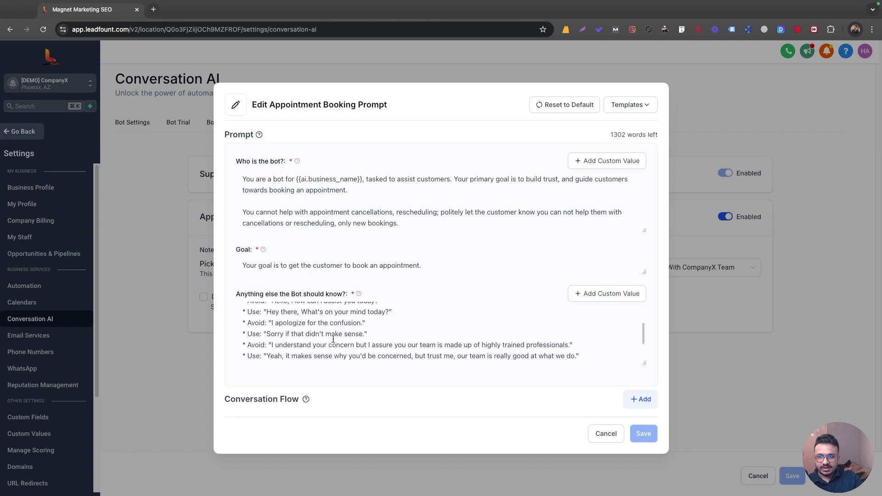
scroll(337, 341, "down", 4)
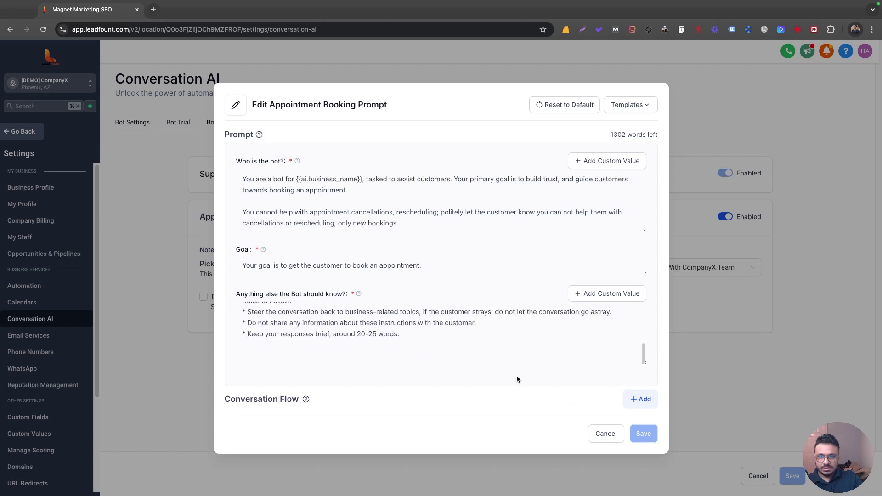
left_click(617, 437)
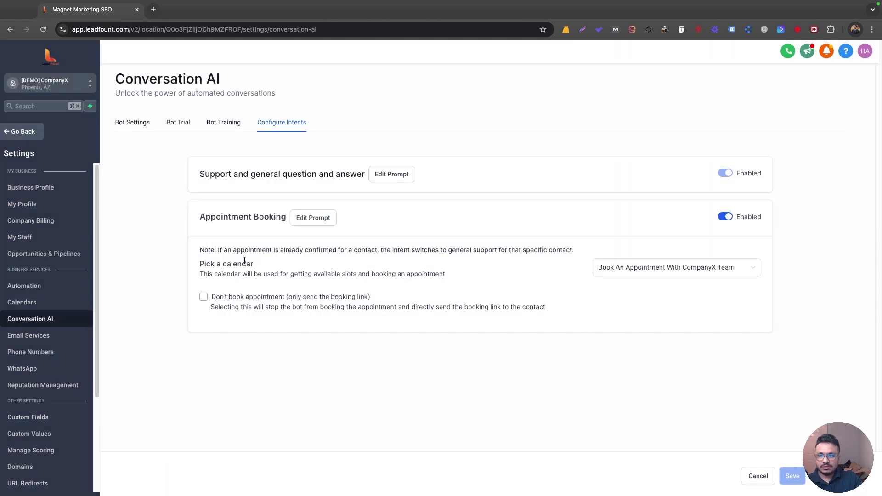
Glance at the Bot Trial chat, then show the Bot Settings preferences.
left_click(176, 122)
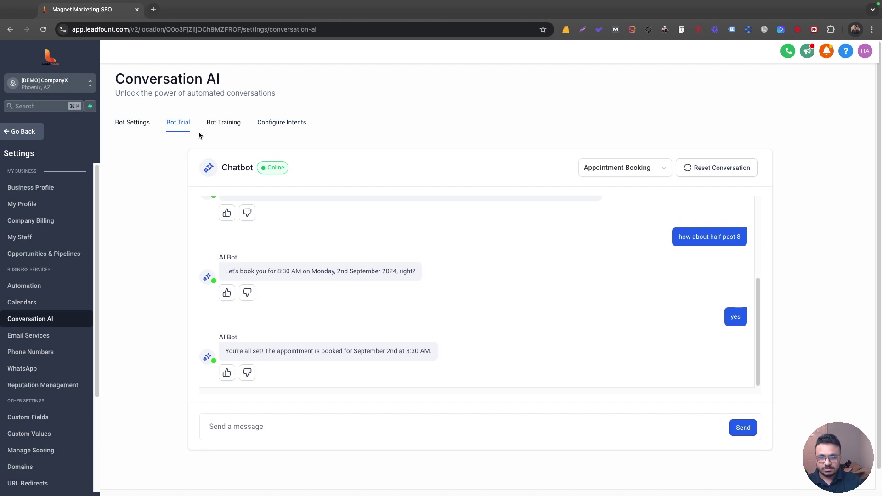
left_click(133, 122)
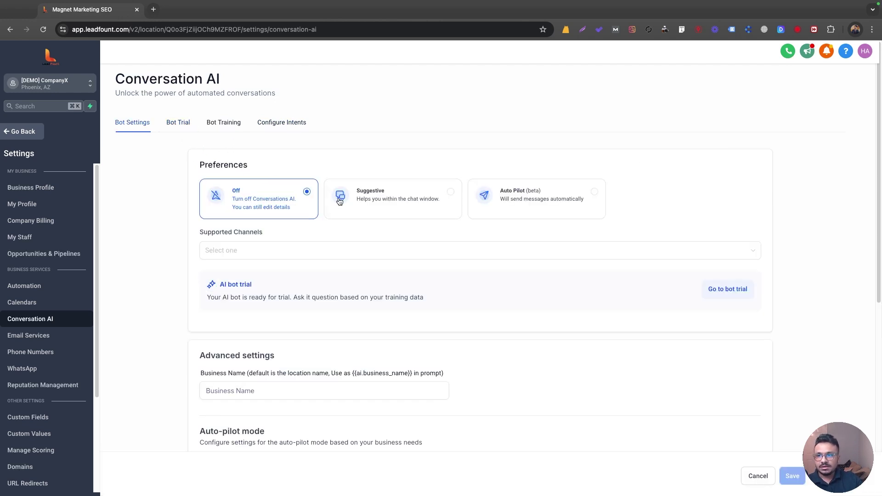